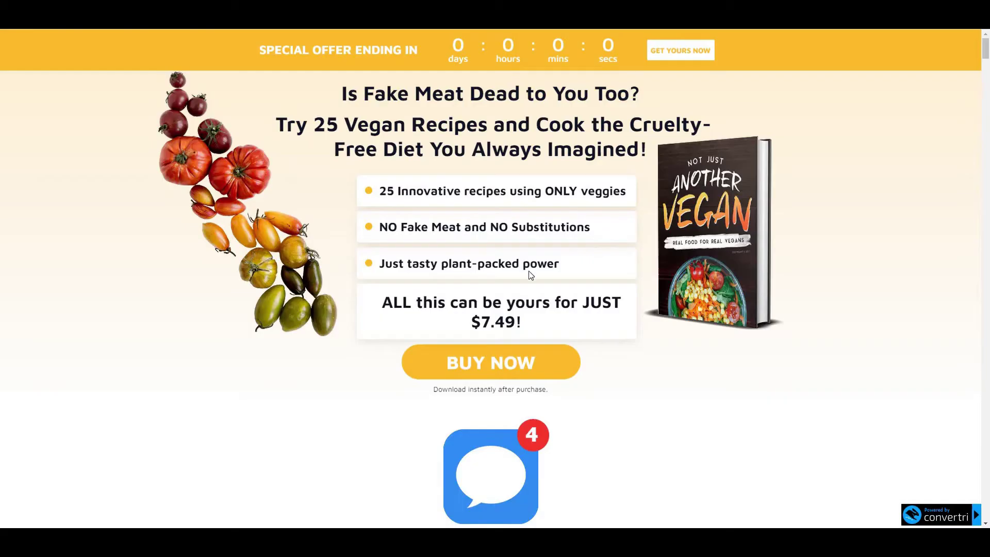
Open the checkout for the vegan recipe book and set the billing country to United States.
click(506, 369)
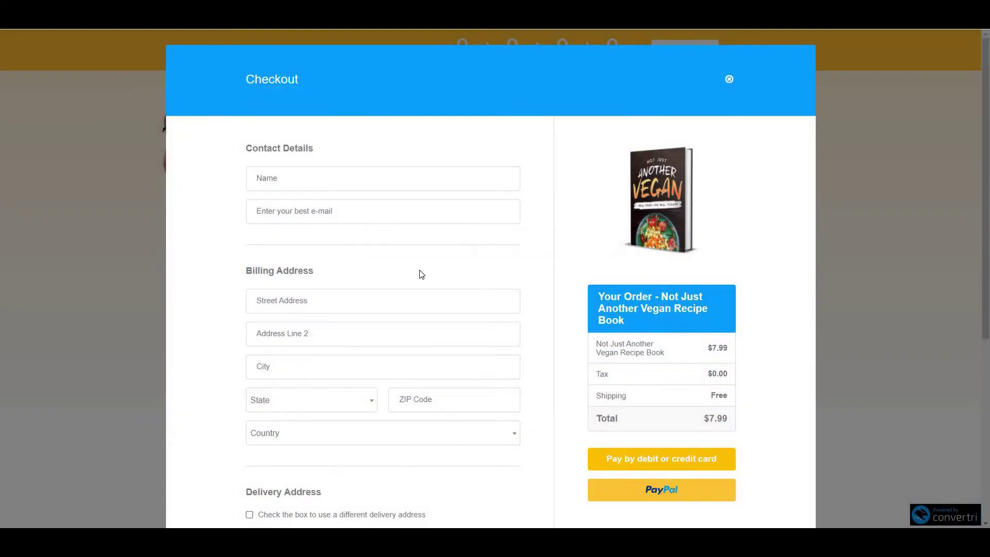
scroll(349, 380, down, 1)
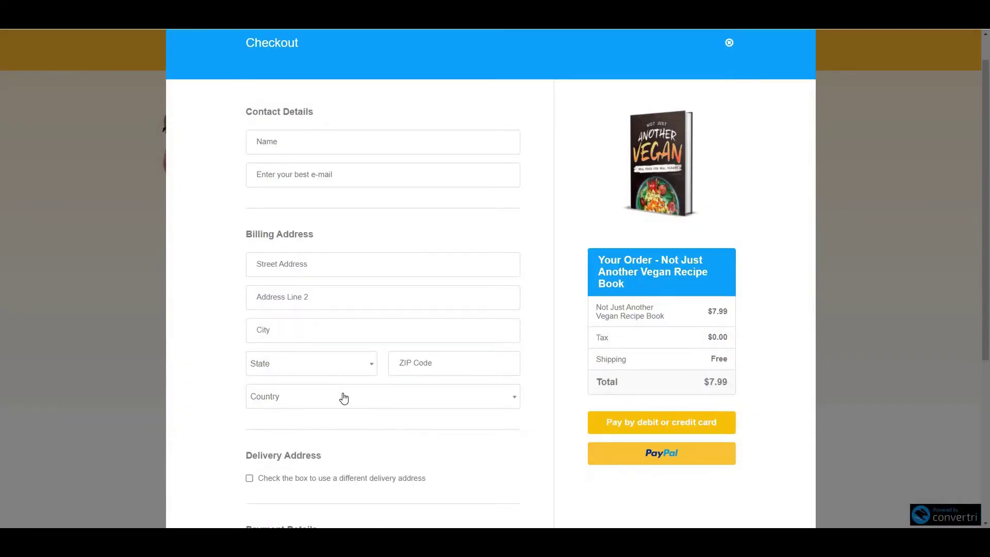
click(442, 400)
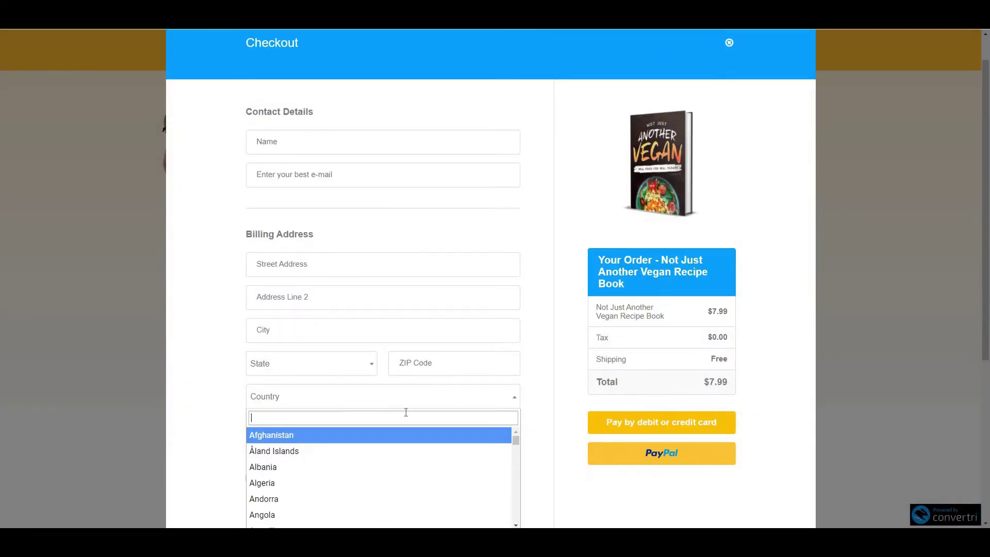
text(uk)
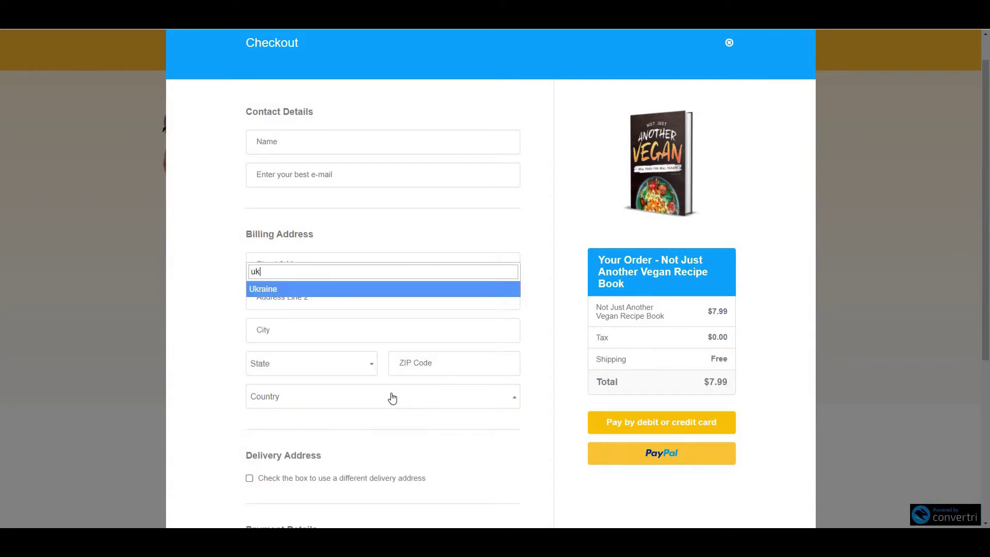
key(BackSpace)
text(ni)
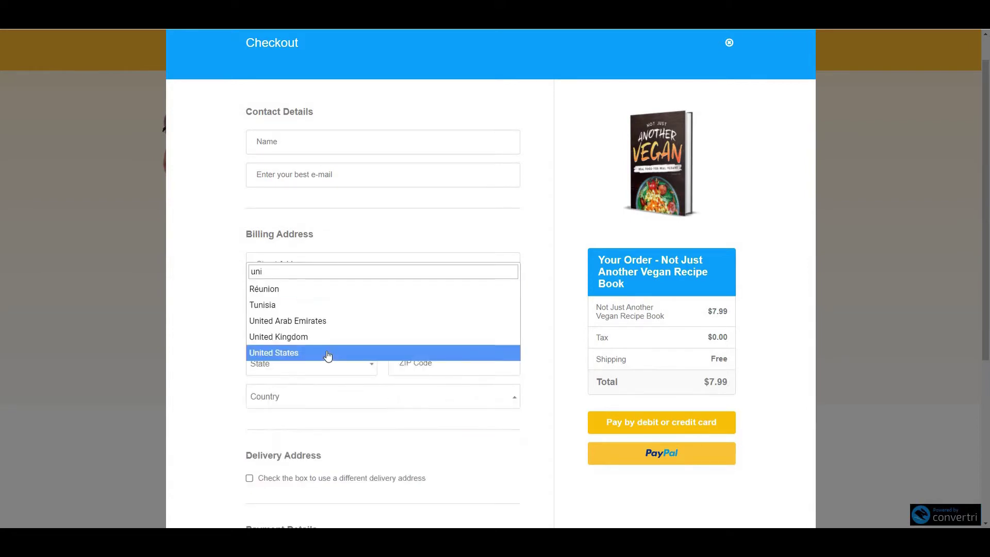
click(330, 355)
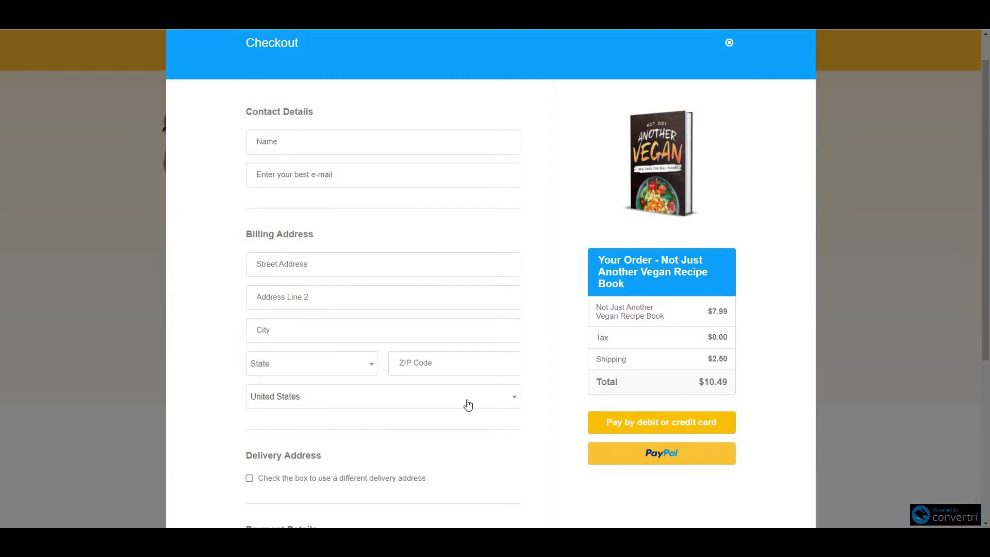
Change the billing country to Switzerland to test how the checkout handles shipping there.
click(410, 401)
scroll(367, 327, up, 2)
scroll(366, 328, up, 5)
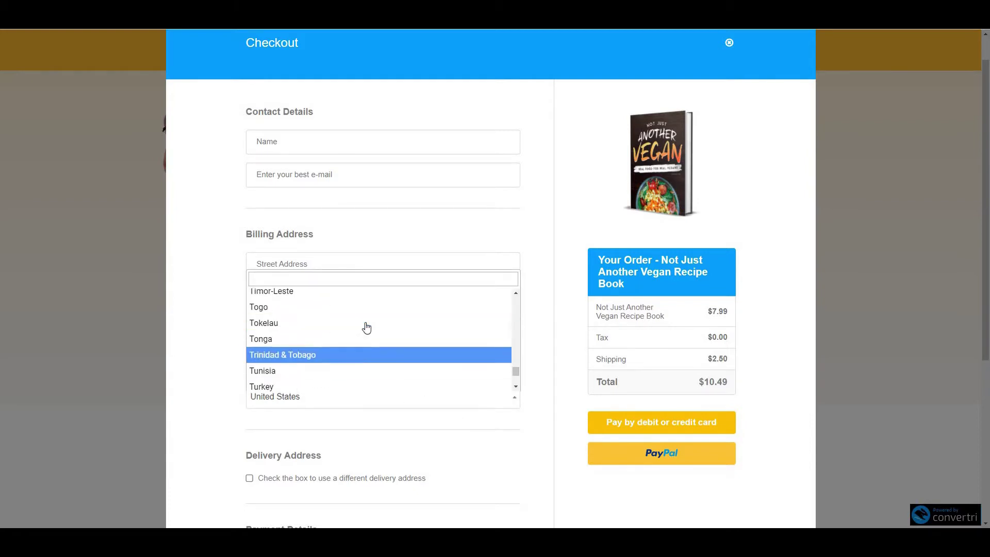
click(424, 425)
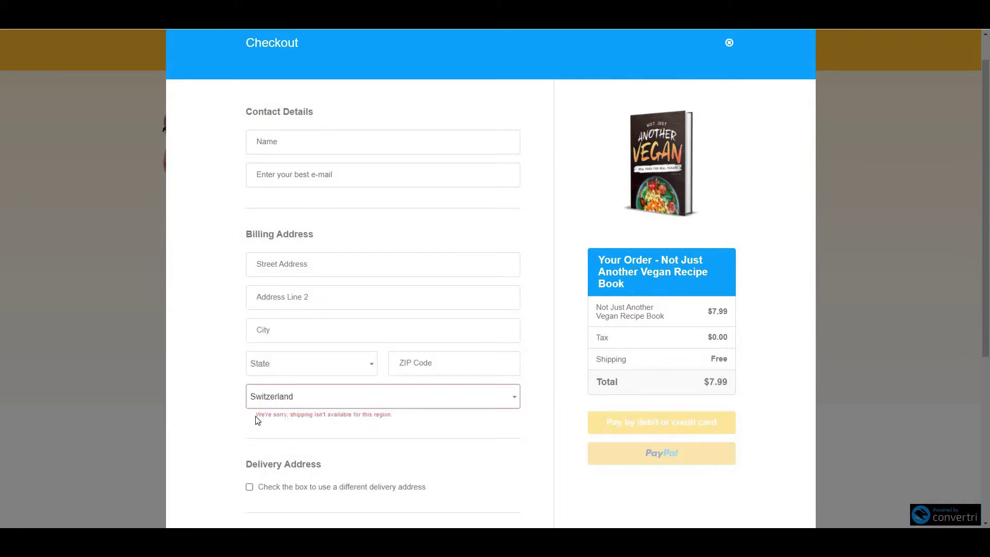
drag(257, 416, 748, 376)
click(697, 408)
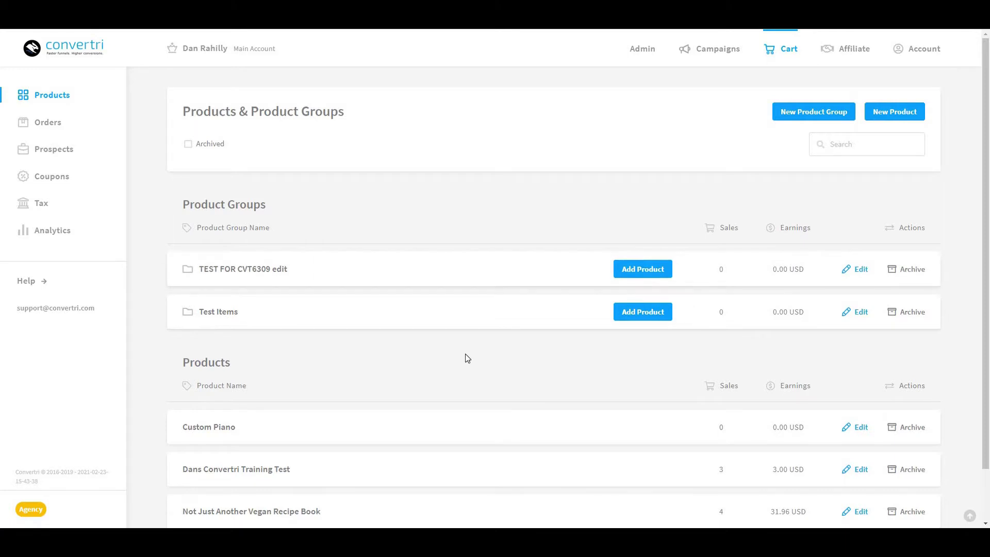
Open the shipping settings of the Not Just Another Vegan Recipe Book product and check the United States shipping cost.
scroll(464, 356, down, 1)
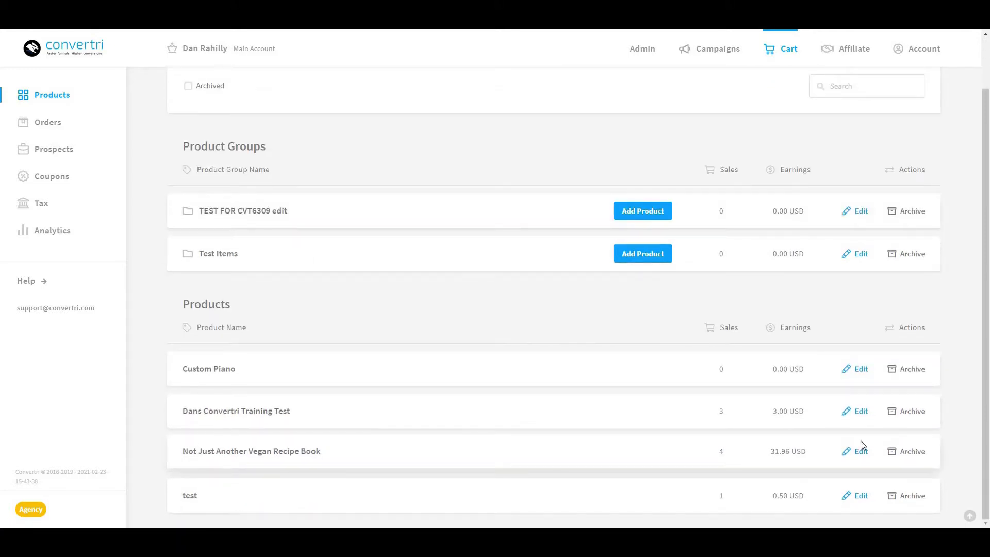
click(859, 458)
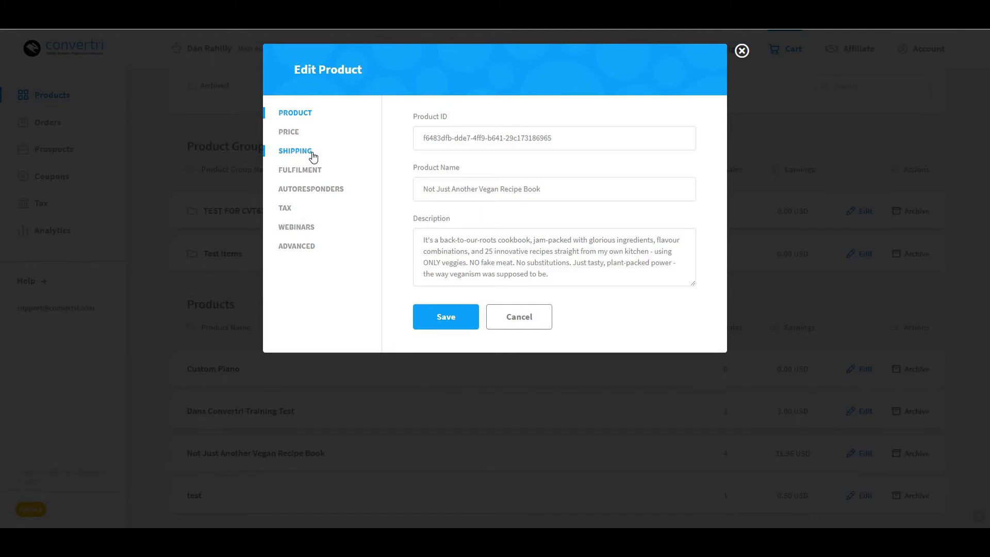
click(313, 155)
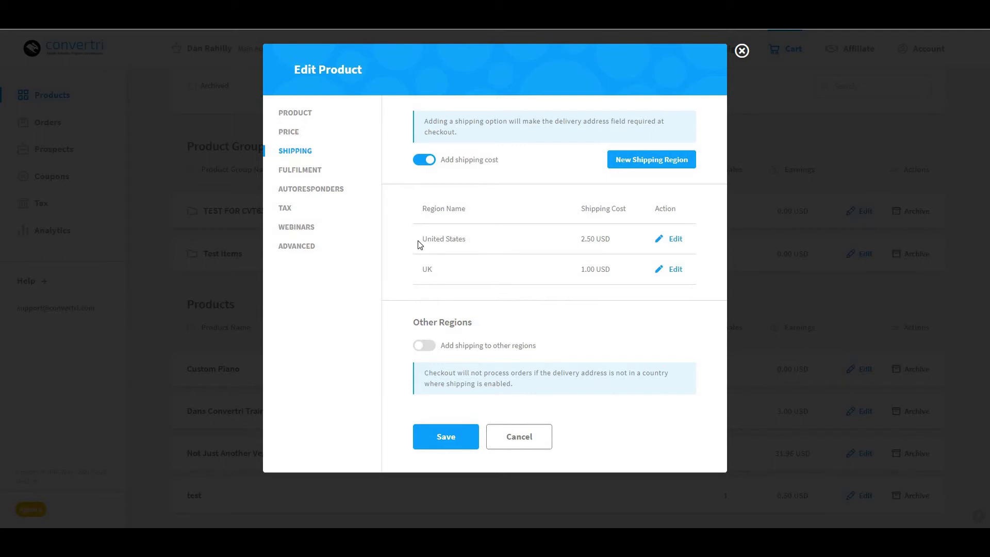
drag(611, 239, 569, 237)
click(569, 237)
Try enabling shipping to other regions at 5.00 USD, and switch the option back off.
click(419, 351)
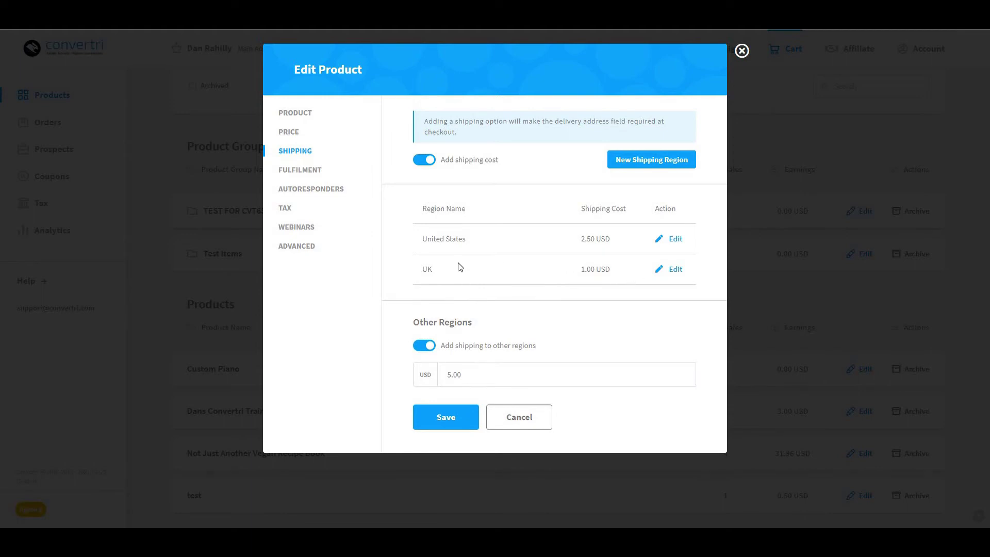
drag(462, 375, 448, 375)
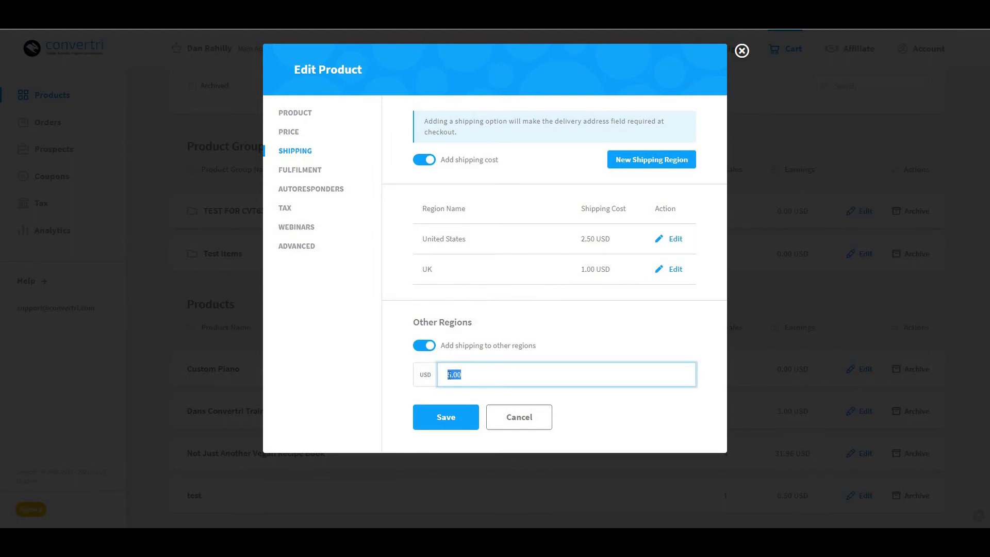
click(501, 376)
click(574, 345)
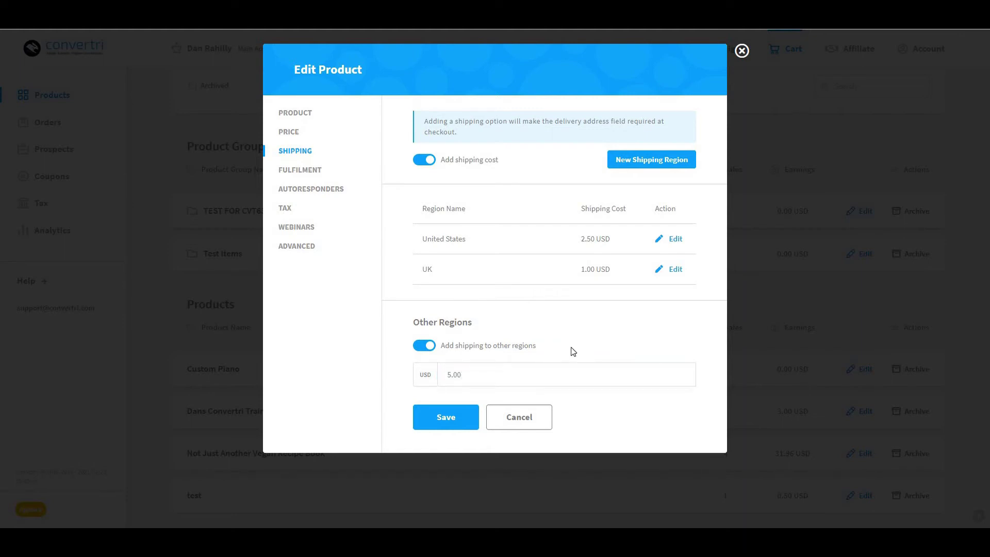
click(453, 419)
click(431, 352)
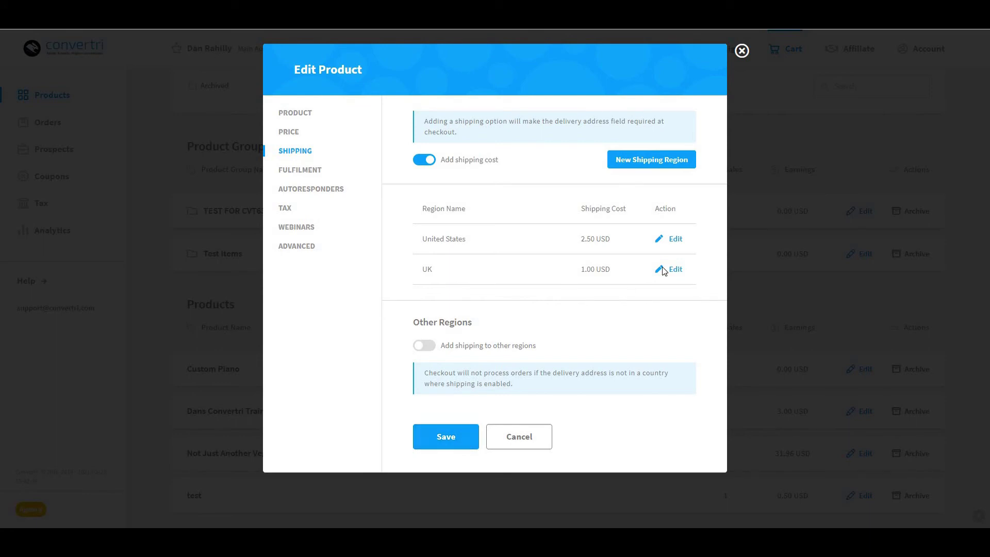
Start a new shipping region for the product and name it Texas.
click(638, 165)
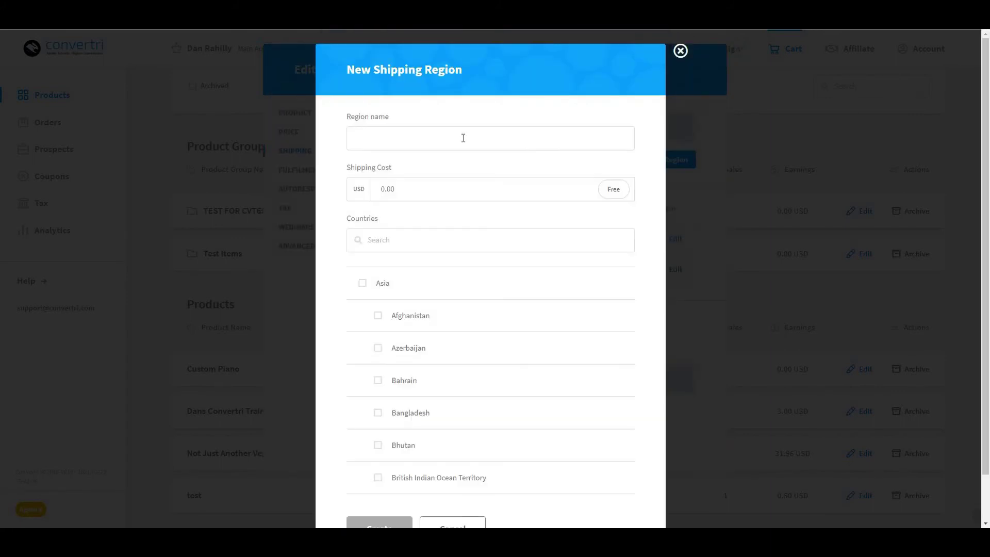
click(464, 138)
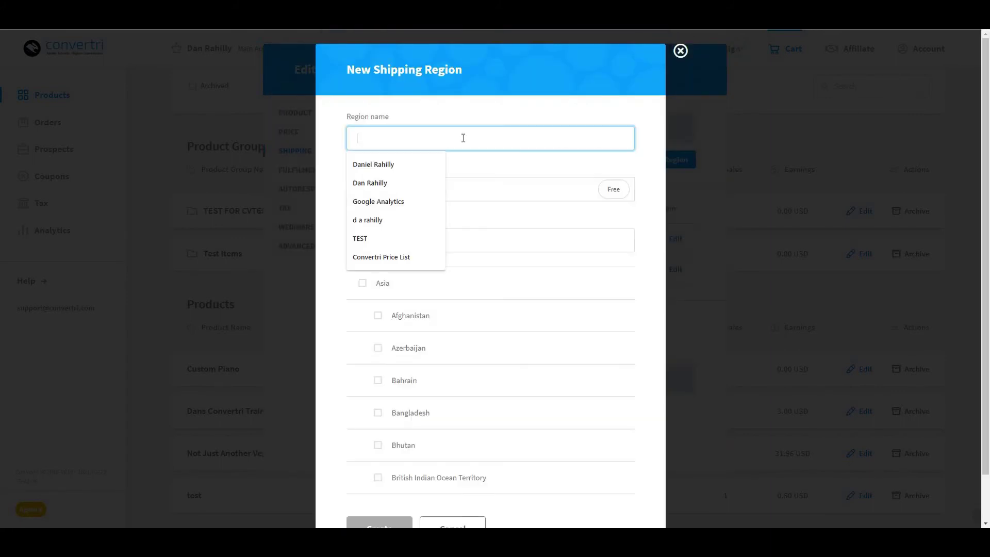
text(Texas)
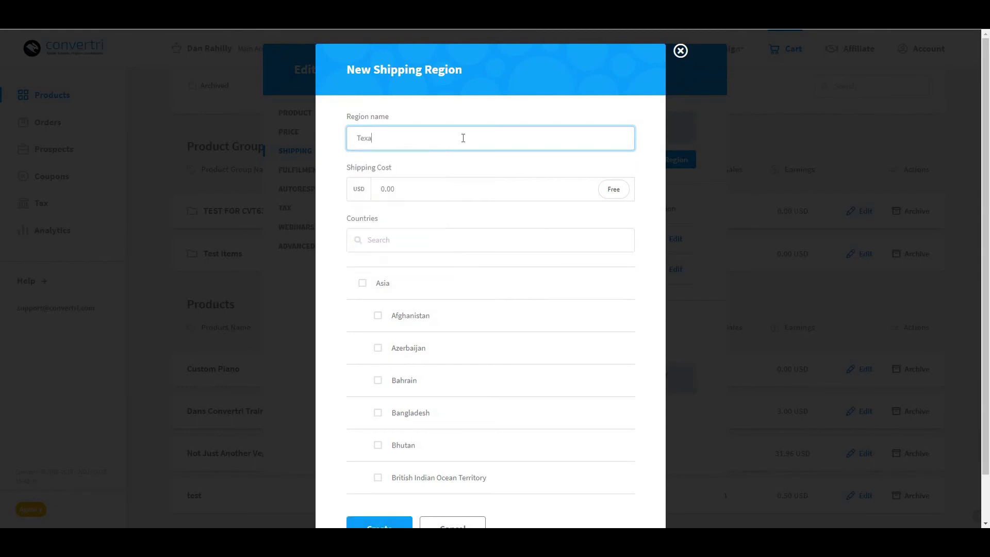
Search the countries for "uni", expand the United States, and include only the state of Texas in the region.
click(431, 231)
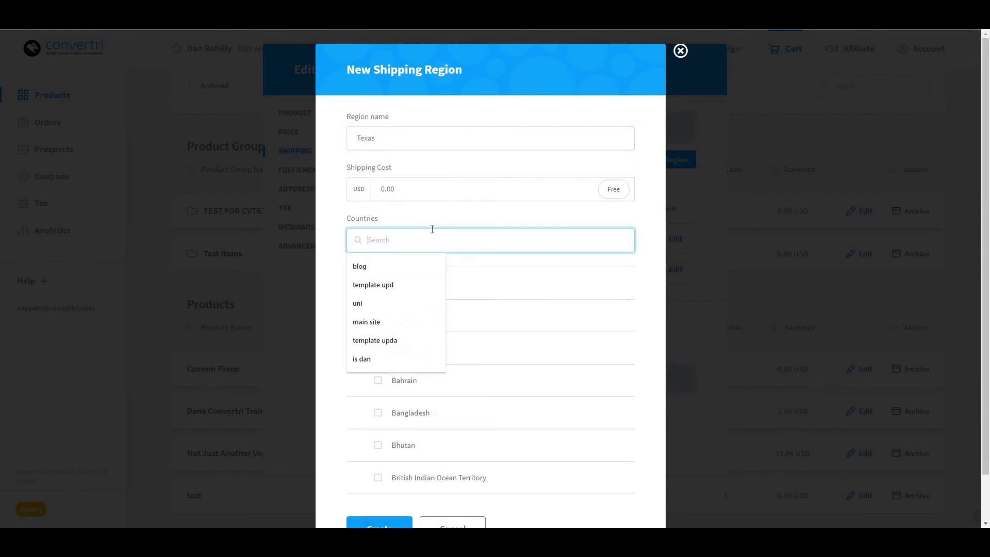
text(uni)
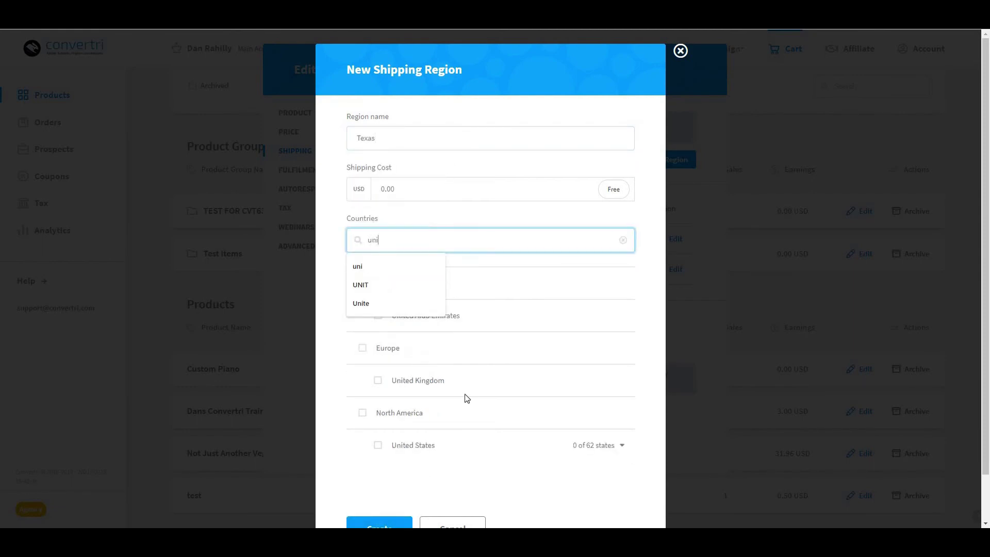
click(618, 447)
click(621, 447)
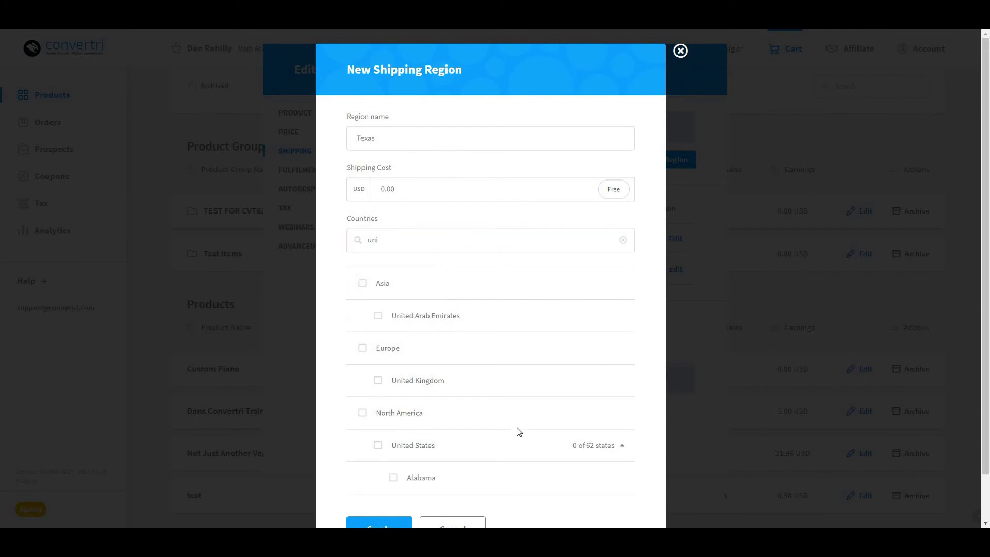
scroll(519, 432, down, 15)
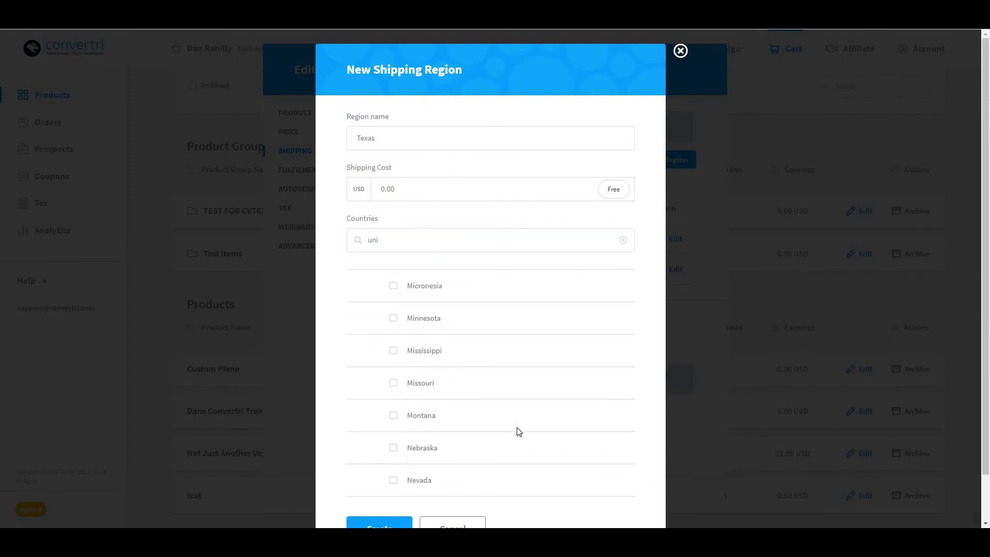
scroll(519, 432, down, 13)
right_click(518, 431)
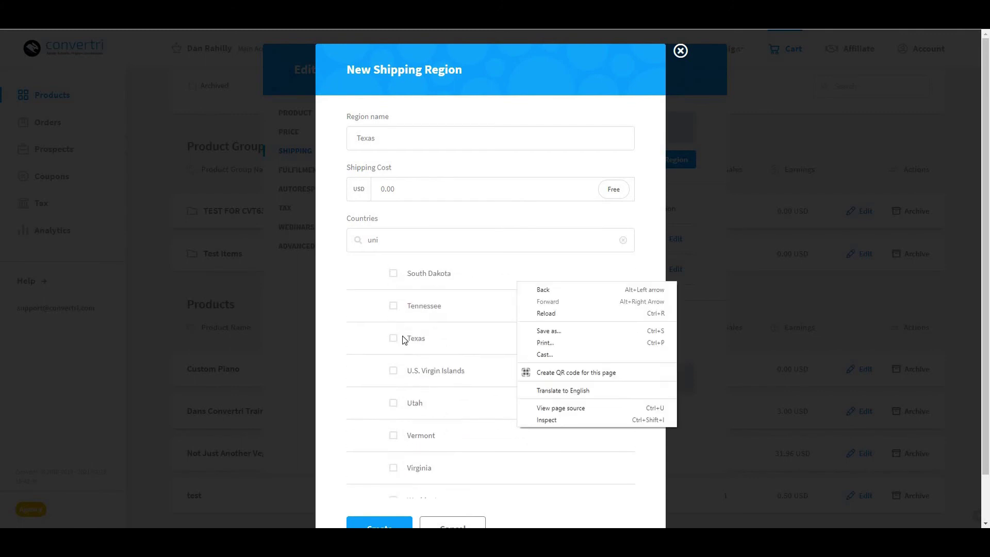
click(393, 339)
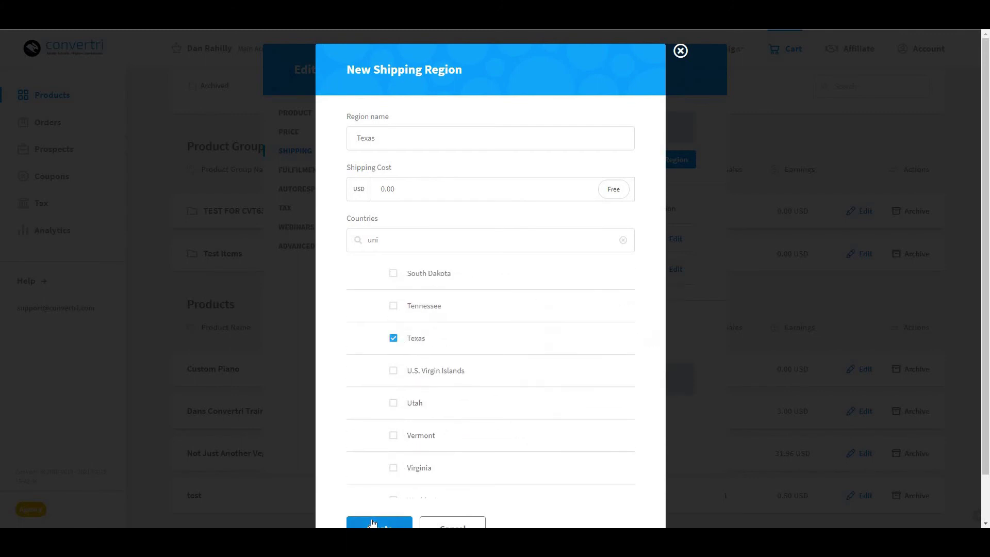
Set the Texas region's shipping cost to 1.50 USD and create the region.
click(358, 190)
key(ctrl+a)
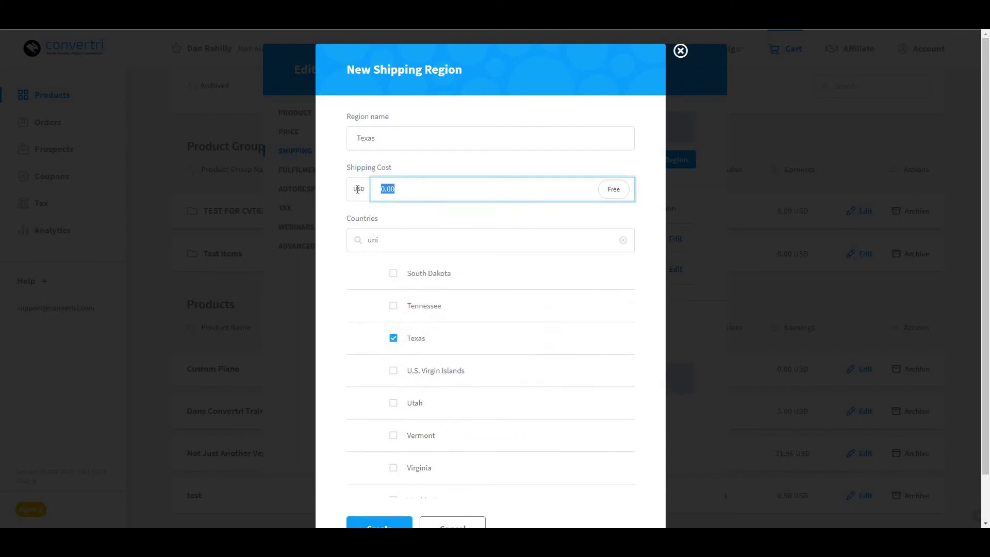
text(1.50)
click(385, 527)
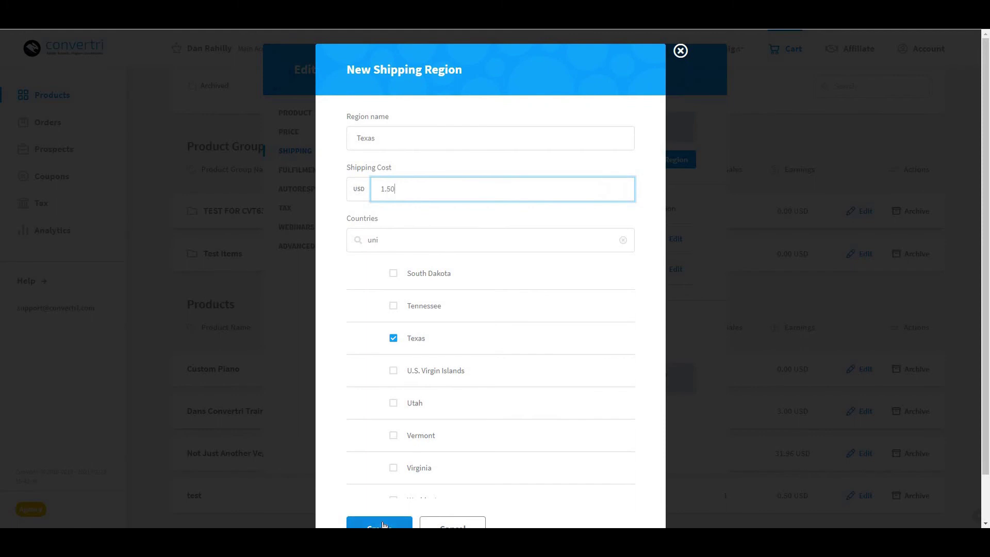